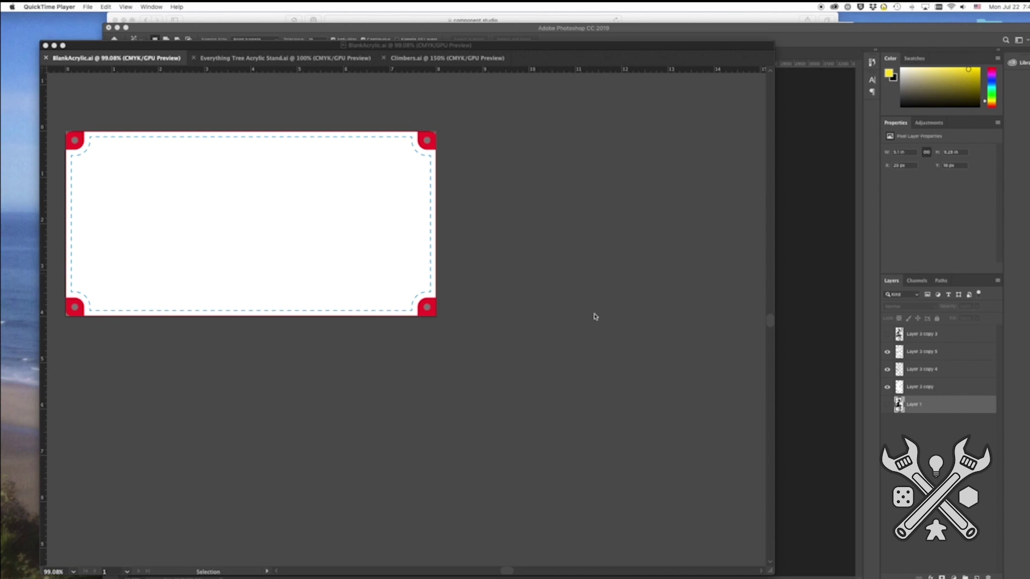
Close BlankAcrylic.ai and bring Everything Tree Acrylic Stand.ai, with its two stand outlines, to the front.
{"action": "left_click", "coordinate": [594, 316]}
{"action": "key", "text": "super+w"}
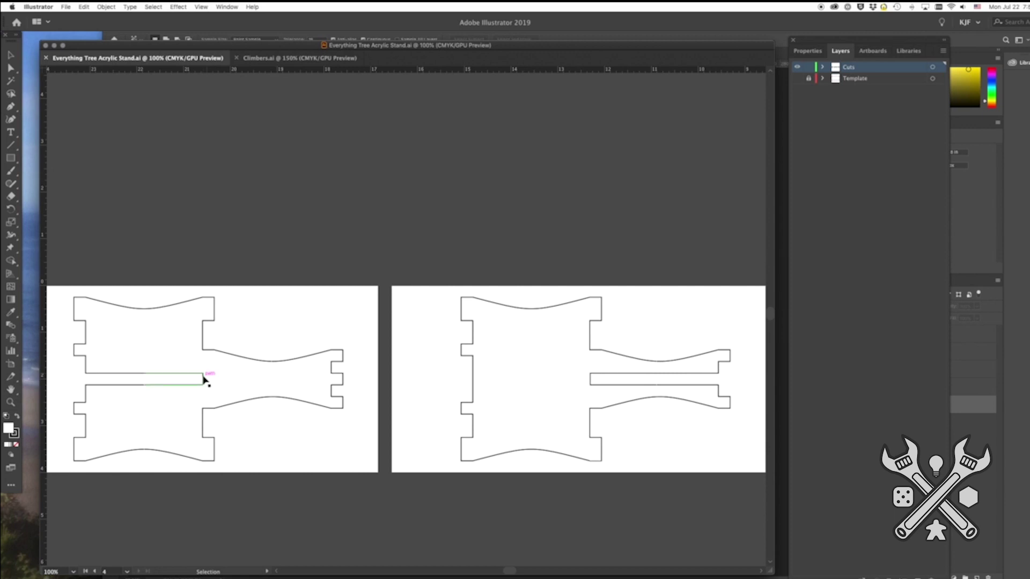
Save a copy of the stand as SVG, one file per artboard, with All artboards selected.
{"action": "left_click", "coordinate": [66, 7]}
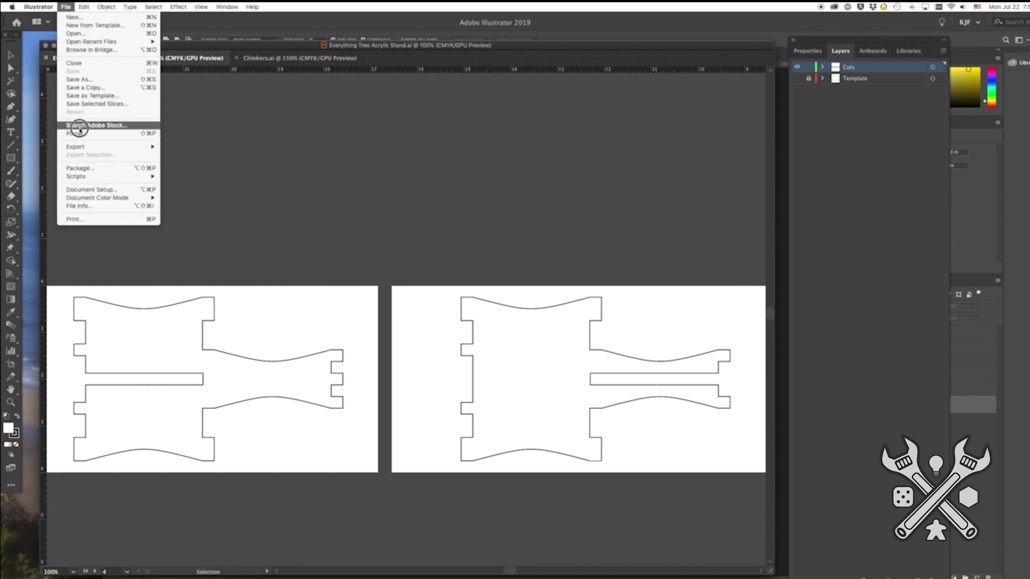
{"action": "left_click", "coordinate": [77, 80]}
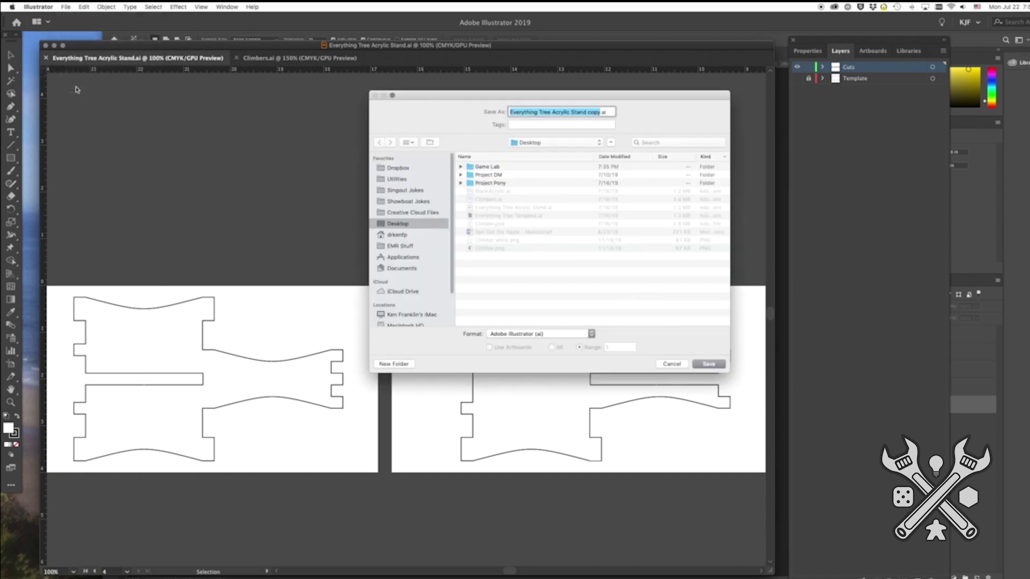
{"action": "left_click", "coordinate": [568, 334]}
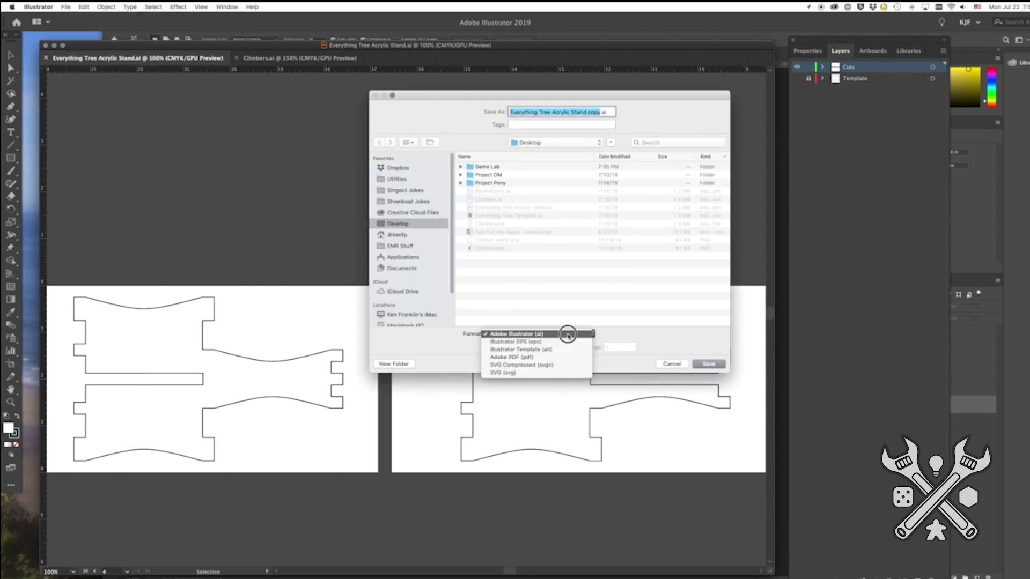
{"action": "left_click", "coordinate": [560, 375]}
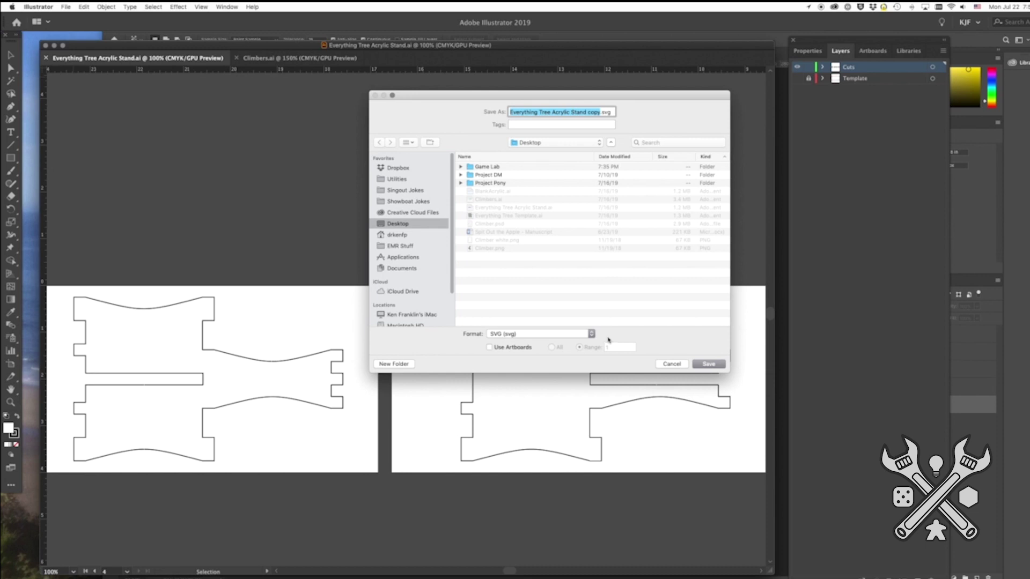
{"action": "left_click", "coordinate": [489, 347]}
{"action": "left_click", "coordinate": [551, 348]}
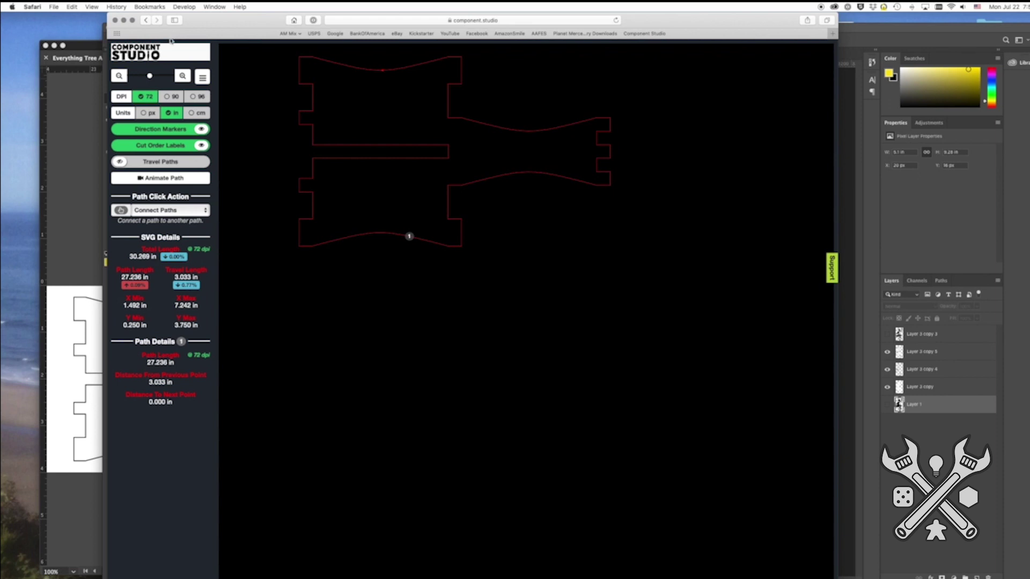
Open the Path Click Action dropdown in the Component Studio sidebar.
{"action": "left_click", "coordinate": [165, 213]}
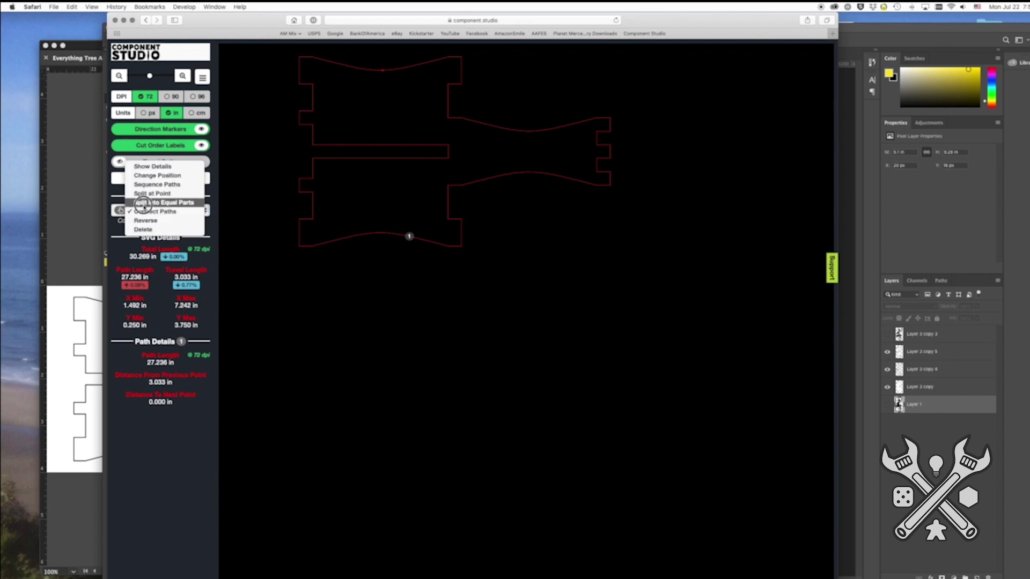
Split the stand outline path into 4 equal parts with a 0.005 in cut width.
{"action": "left_click", "coordinate": [145, 203]}
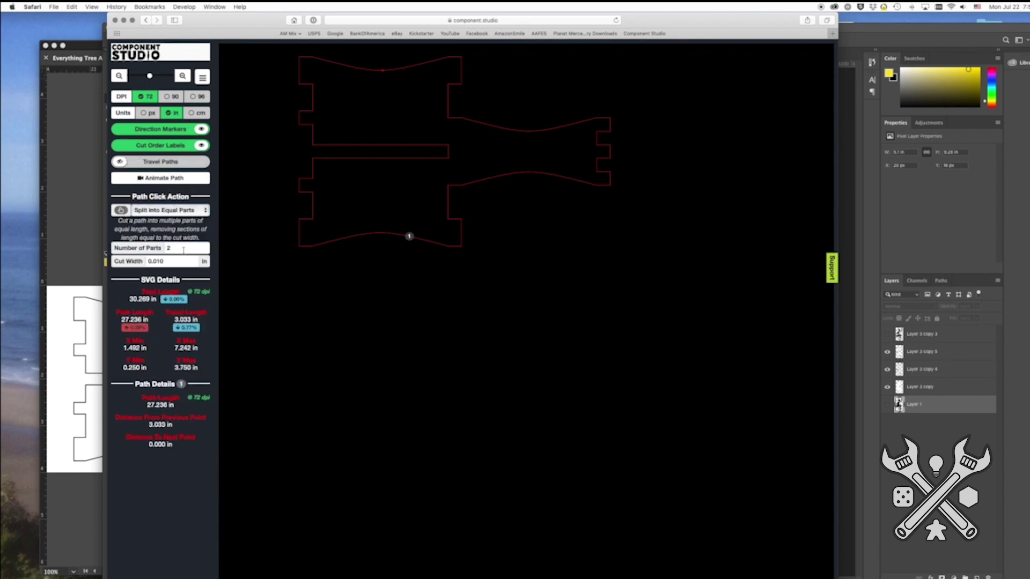
{"action": "left_click", "coordinate": [163, 249]}
{"action": "type", "text": "4"}
{"action": "left_click", "coordinate": [163, 263]}
{"action": "key", "text": "shift+Left"}
{"action": "key", "text": "shift+Left"}
{"action": "type", "text": "0"}
{"action": "type", "text": "55"}
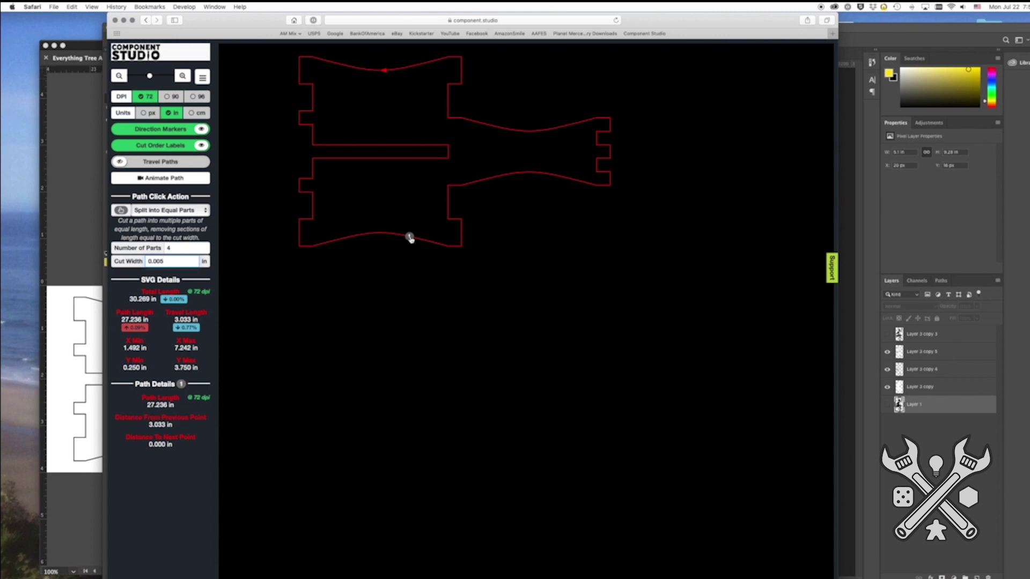
{"action": "left_click", "coordinate": [409, 238]}
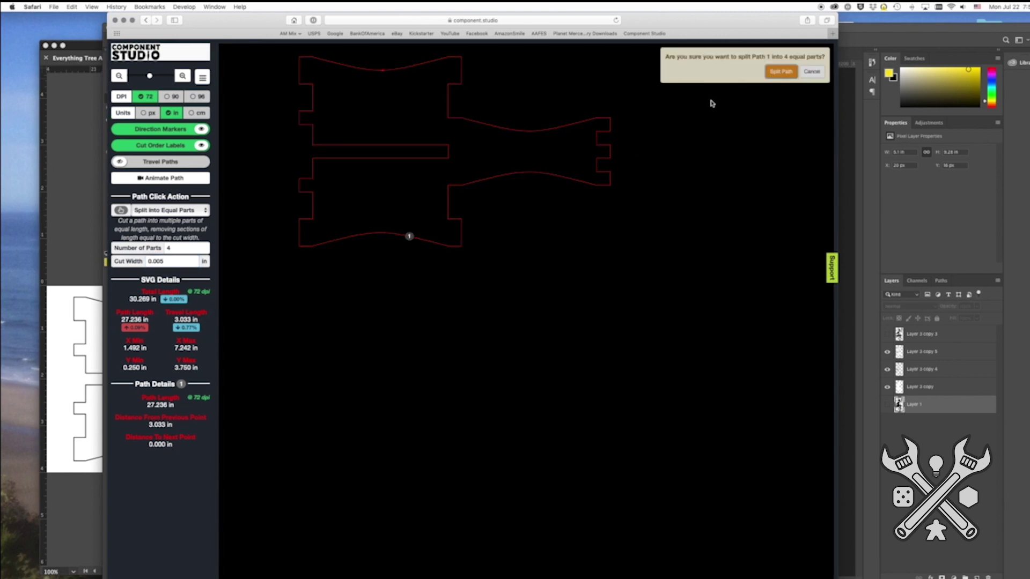
{"action": "left_click", "coordinate": [788, 75]}
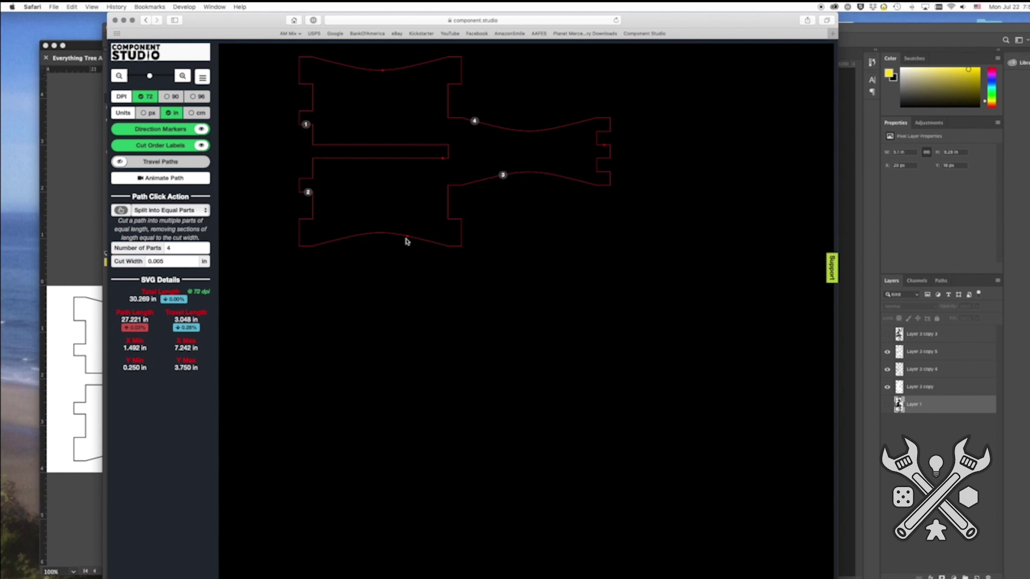
Run Auto Sequence from the main menu on the four stand parts.
{"action": "left_click", "coordinate": [204, 79]}
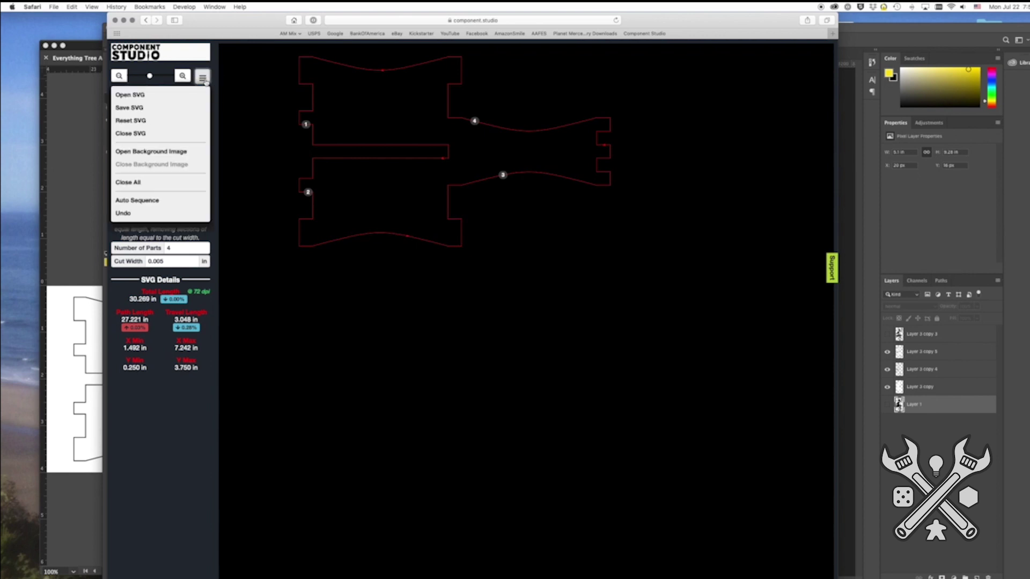
{"action": "left_click", "coordinate": [183, 198]}
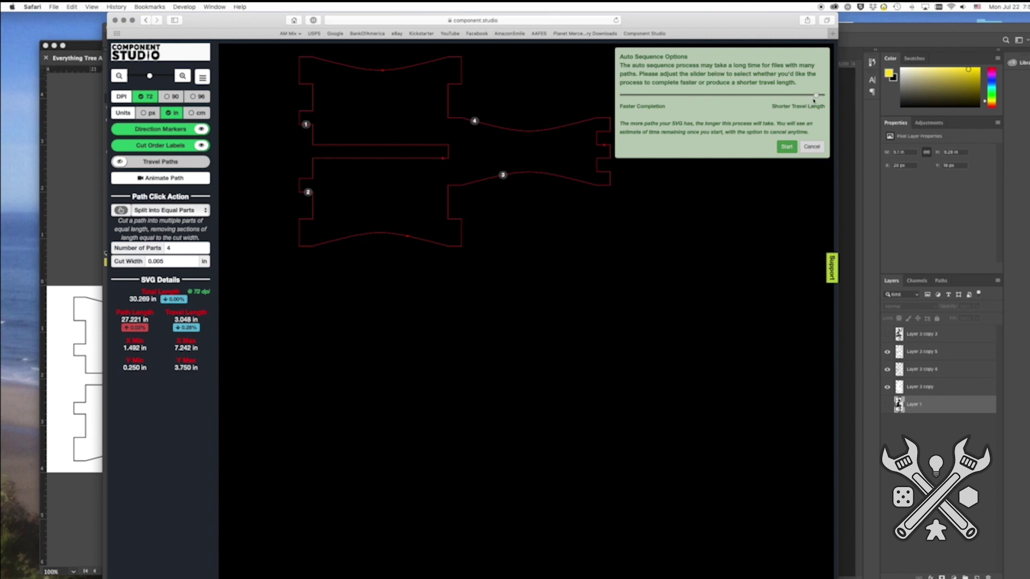
{"action": "left_click", "coordinate": [785, 148]}
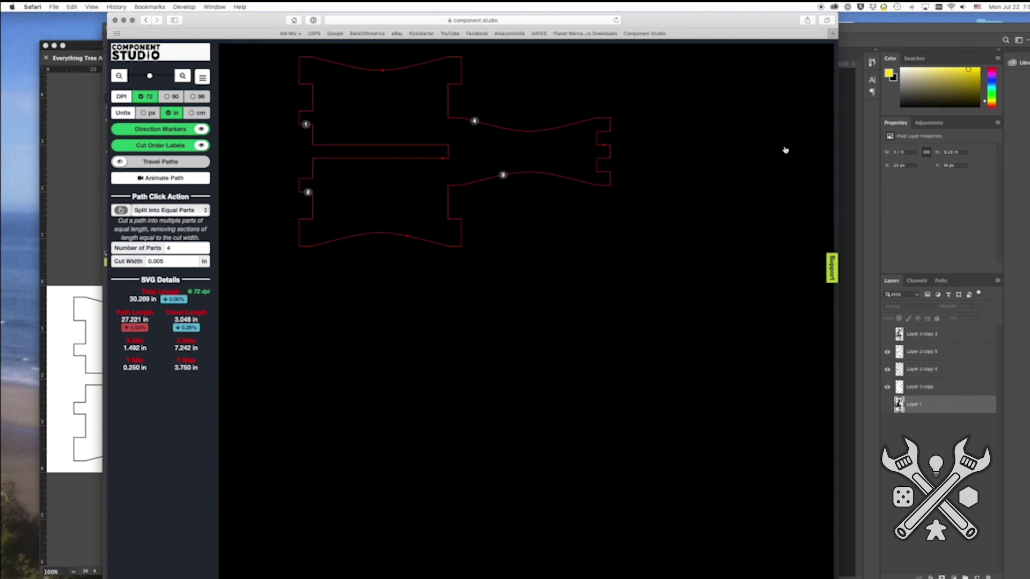
Open Component Studio's main menu to save the SVG.
{"action": "left_click", "coordinate": [202, 76]}
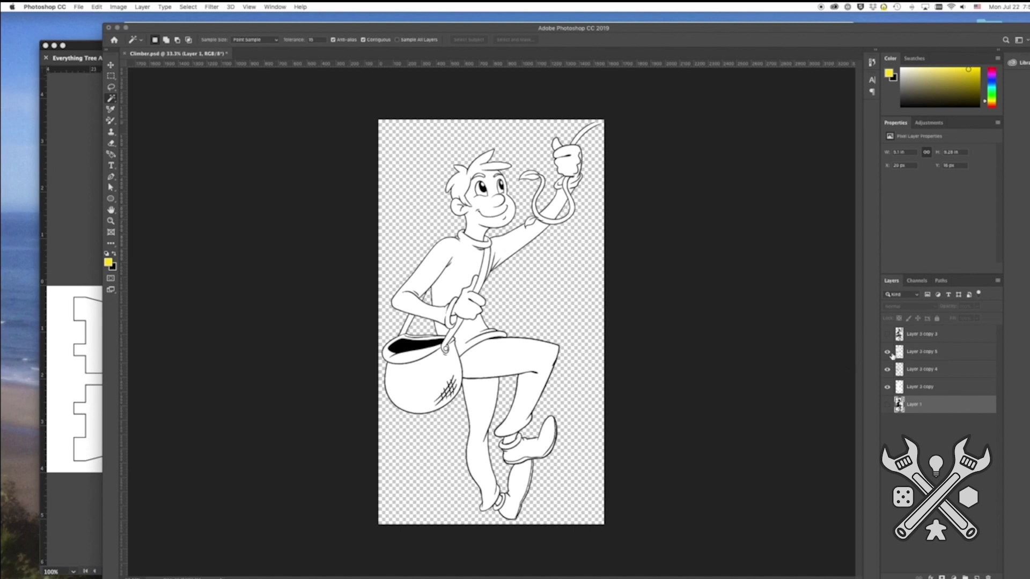
Make Layer 1 visible to preview the solid black climber silhouette.
{"action": "left_click", "coordinate": [887, 404], "text": "alt"}
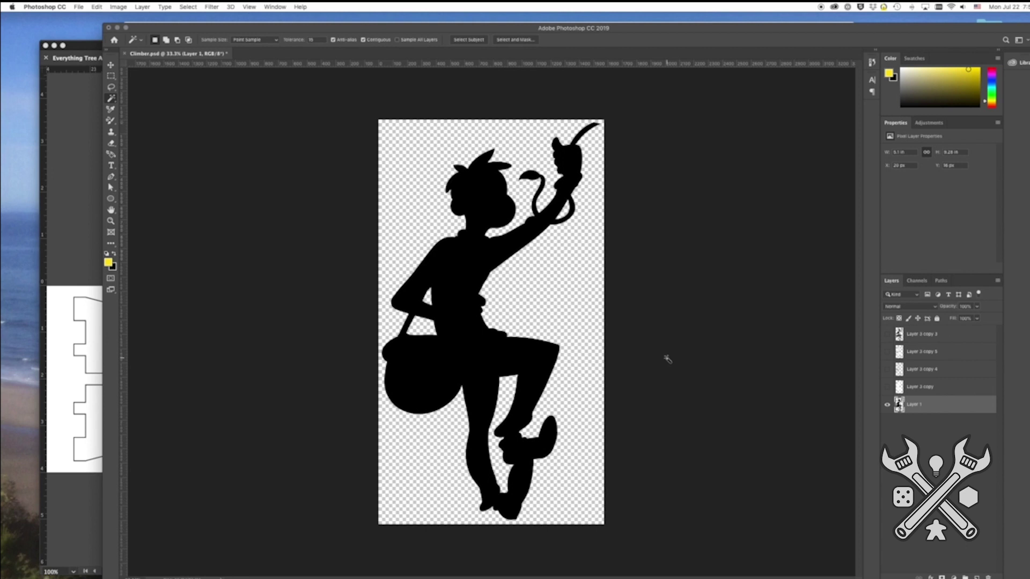
Magic-wand the white areas of Layer 3 copy 5, select similar, and cut them from Layer 1.
{"action": "left_click", "coordinate": [886, 352]}
{"action": "left_click", "coordinate": [887, 405]}
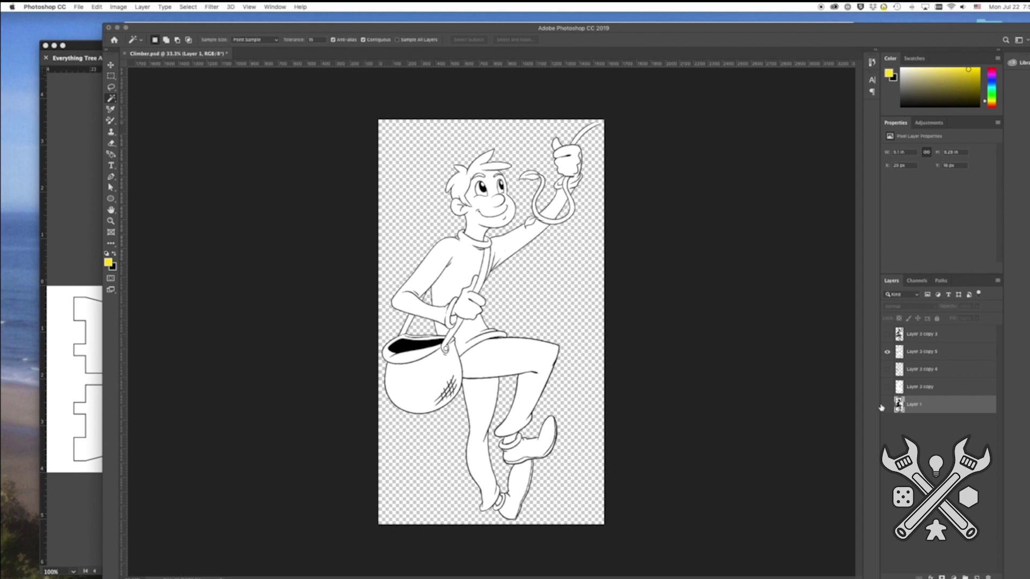
{"action": "left_click", "coordinate": [418, 346]}
{"action": "left_click", "coordinate": [189, 6]}
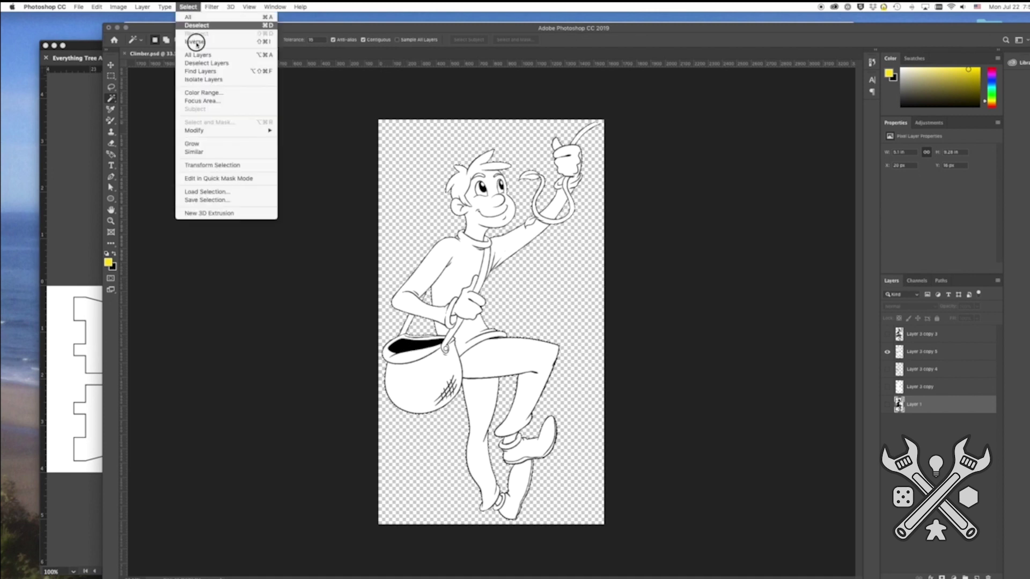
{"action": "left_click", "coordinate": [198, 151]}
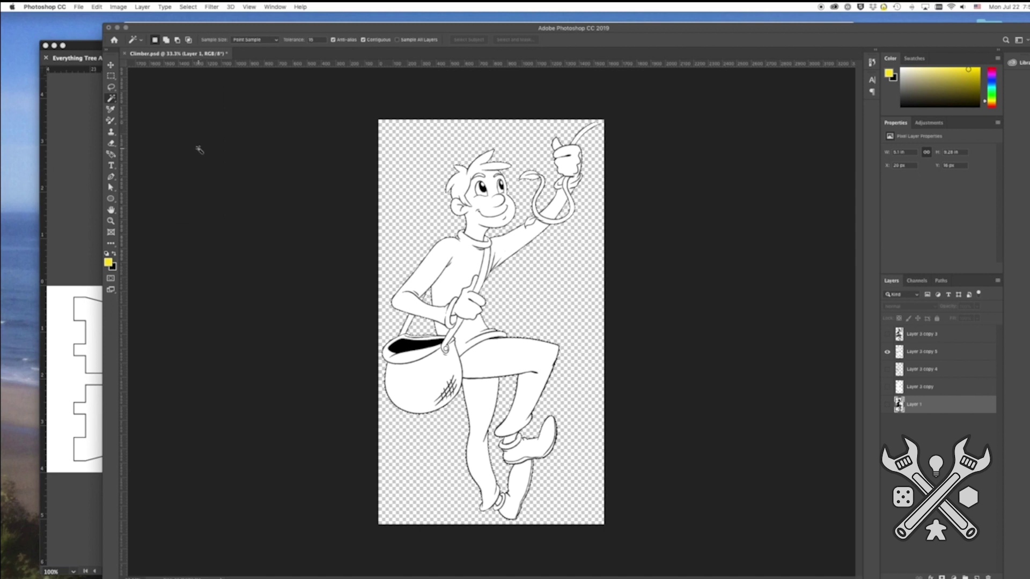
{"action": "left_click", "coordinate": [886, 352], "text": "alt"}
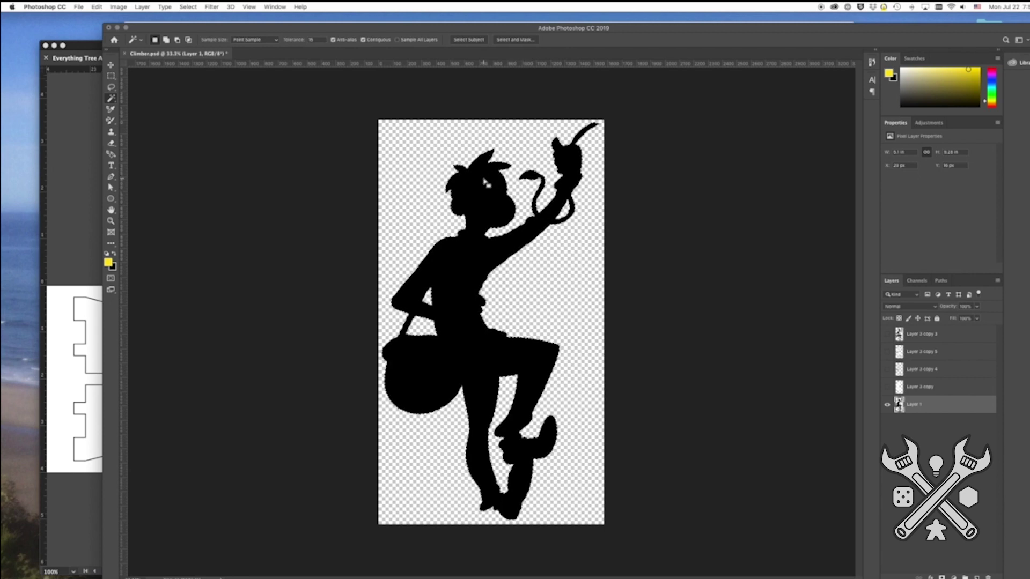
{"action": "left_click", "coordinate": [96, 7]}
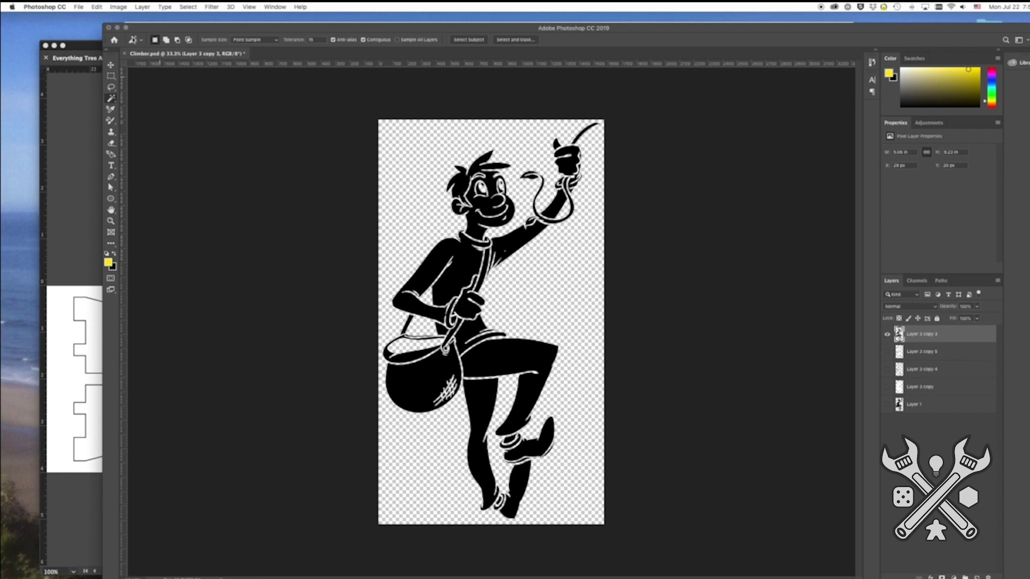
Save the climber art in PNG format as Climber.png on the Desktop.
{"action": "left_click", "coordinate": [78, 6]}
{"action": "left_click", "coordinate": [102, 98]}
{"action": "left_click", "coordinate": [513, 315]}
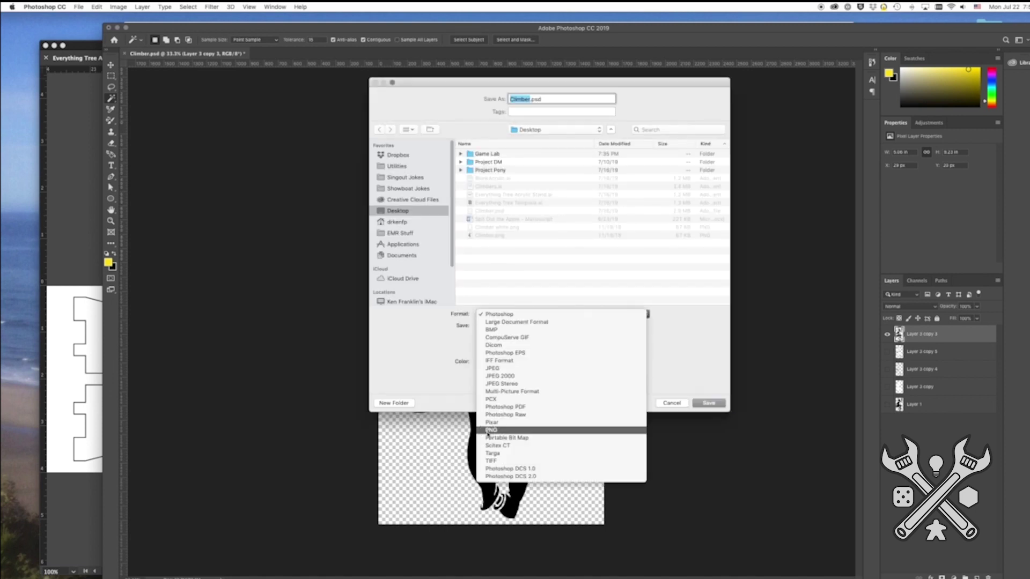
{"action": "left_click", "coordinate": [489, 431]}
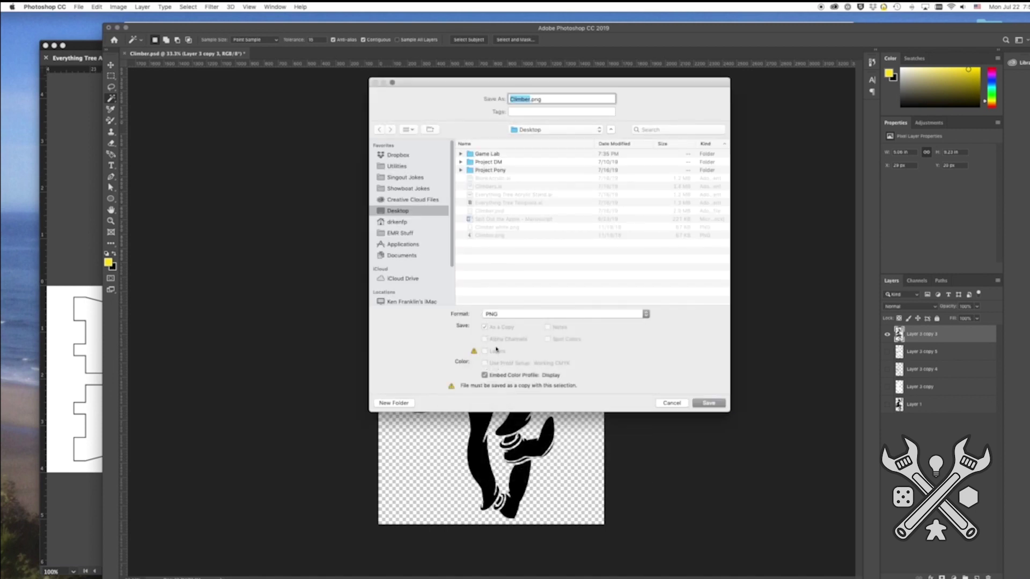
{"action": "left_click", "coordinate": [707, 403]}
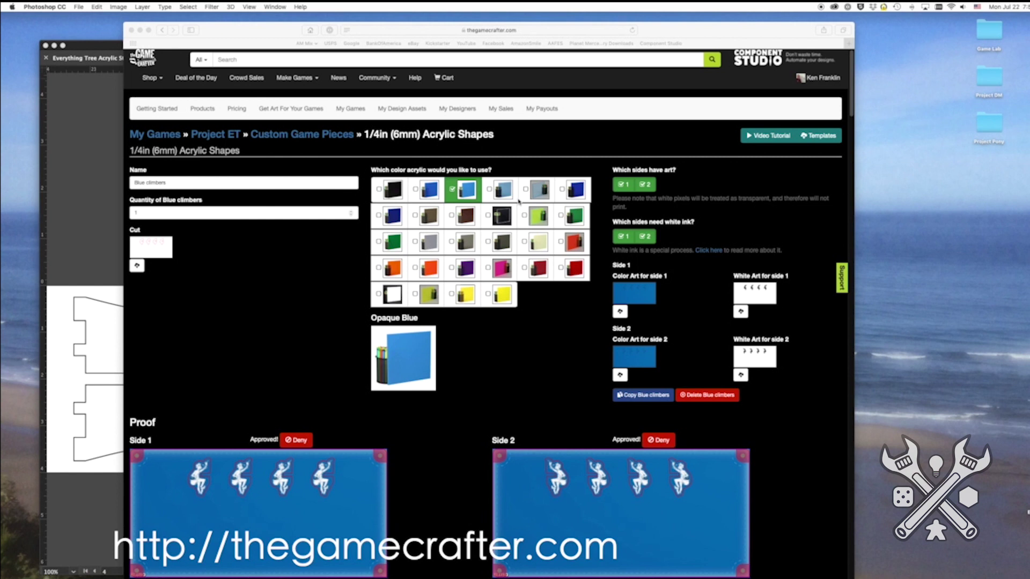
Switch off white ink on both sides of Blue climbers, keeping colour art on both sides.
{"action": "left_click", "coordinate": [645, 186]}
{"action": "left_click", "coordinate": [620, 236]}
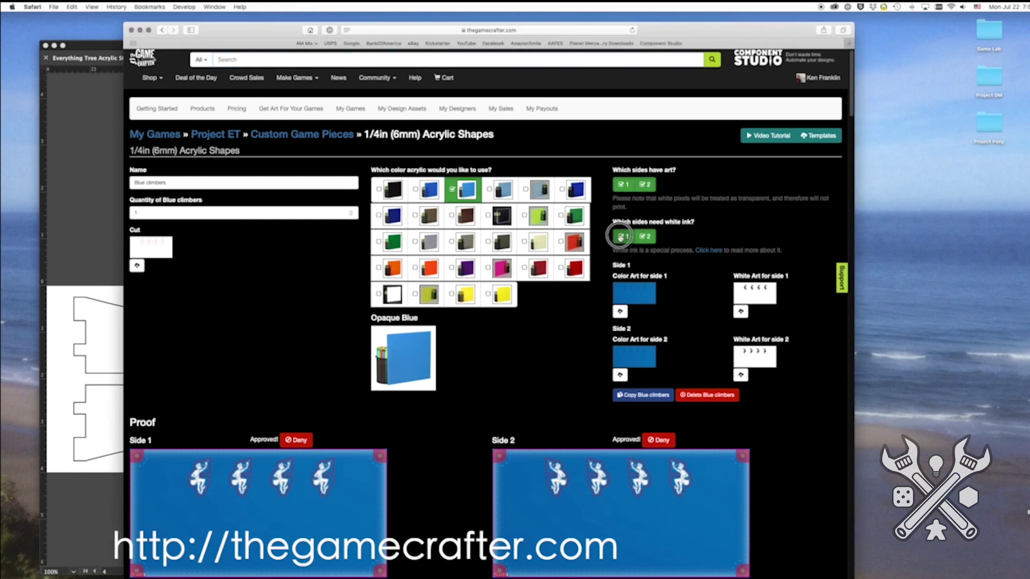
{"action": "left_click", "coordinate": [645, 235]}
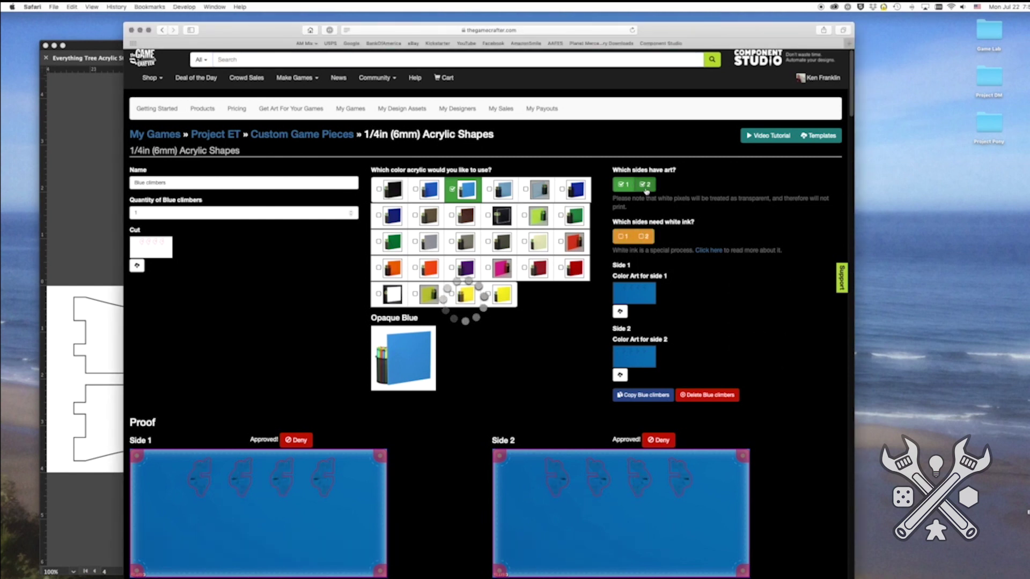
{"action": "left_click", "coordinate": [620, 236]}
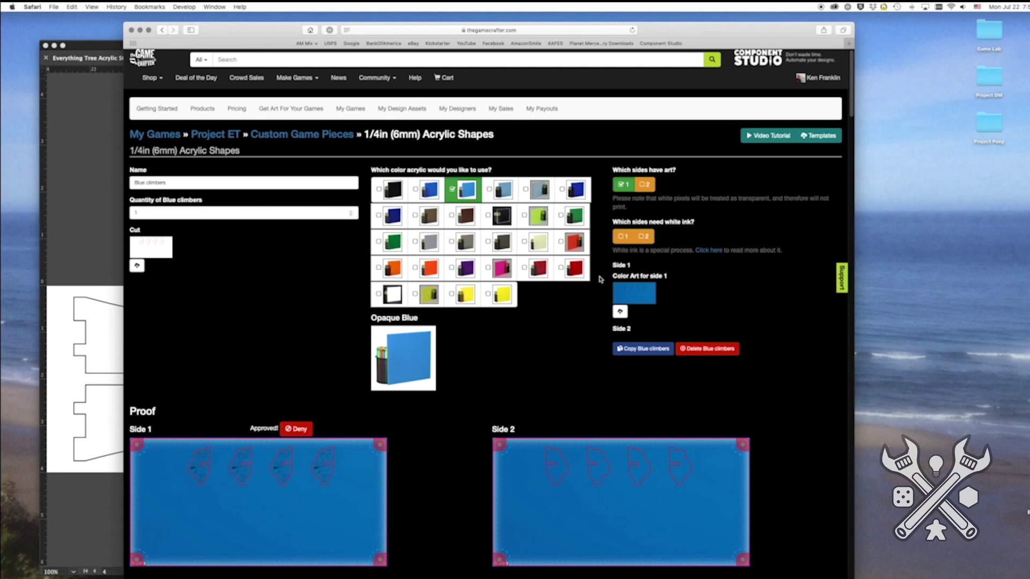
{"action": "left_click", "coordinate": [645, 185]}
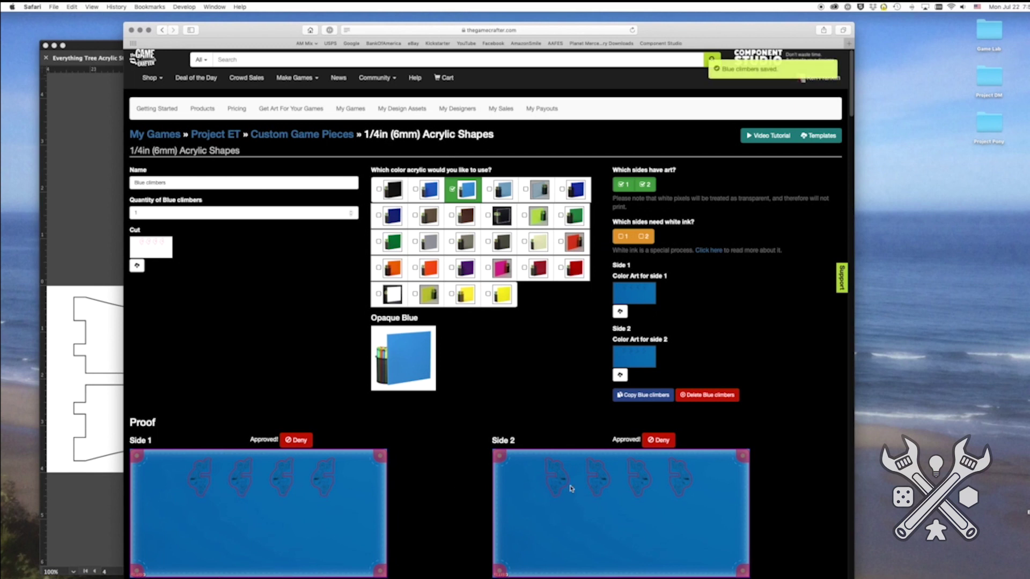
Enable white ink on sides 1 and 2 of the Blue climbers piece.
{"action": "left_click", "coordinate": [621, 238]}
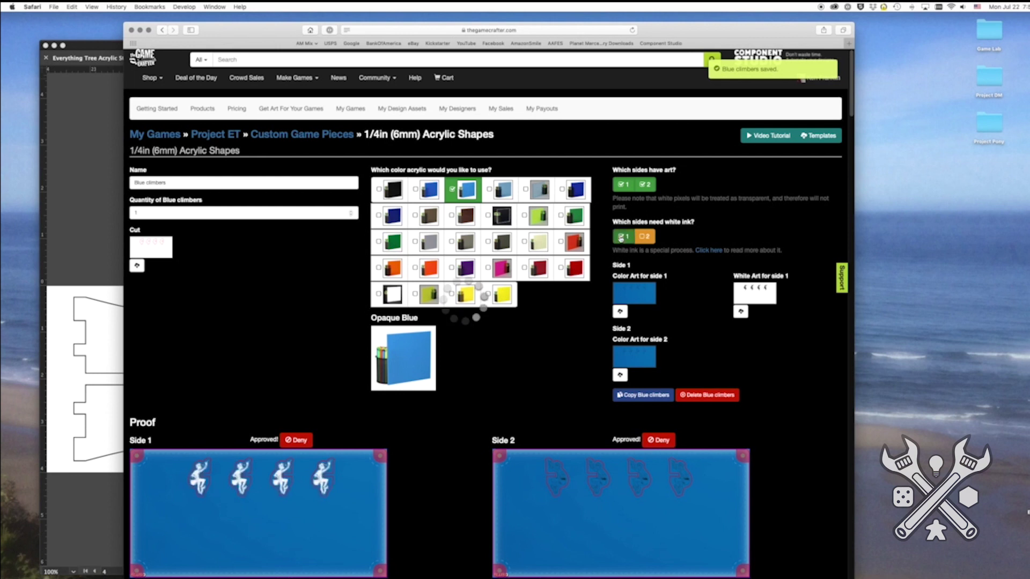
{"action": "left_click", "coordinate": [642, 236]}
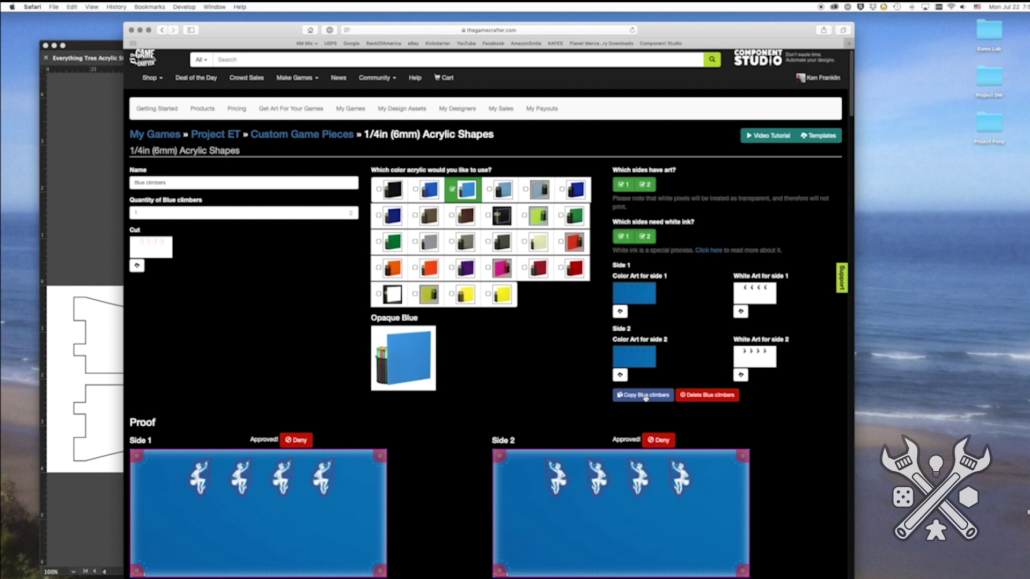
{"action": "scroll", "coordinate": [645, 397], "scroll_direction": "down", "scroll_amount": 10}
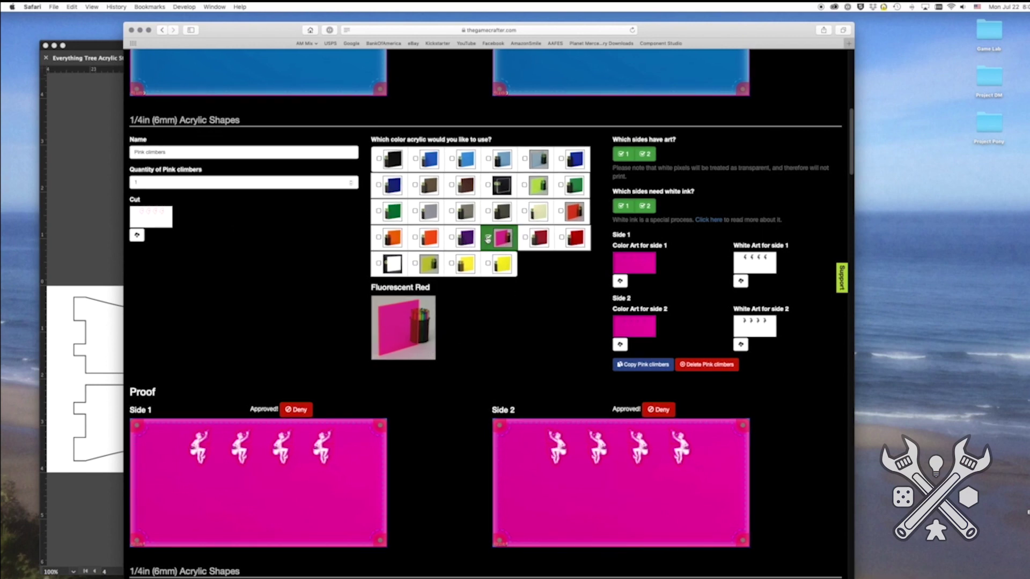
{"action": "scroll", "coordinate": [488, 238], "scroll_direction": "down", "scroll_amount": 8}
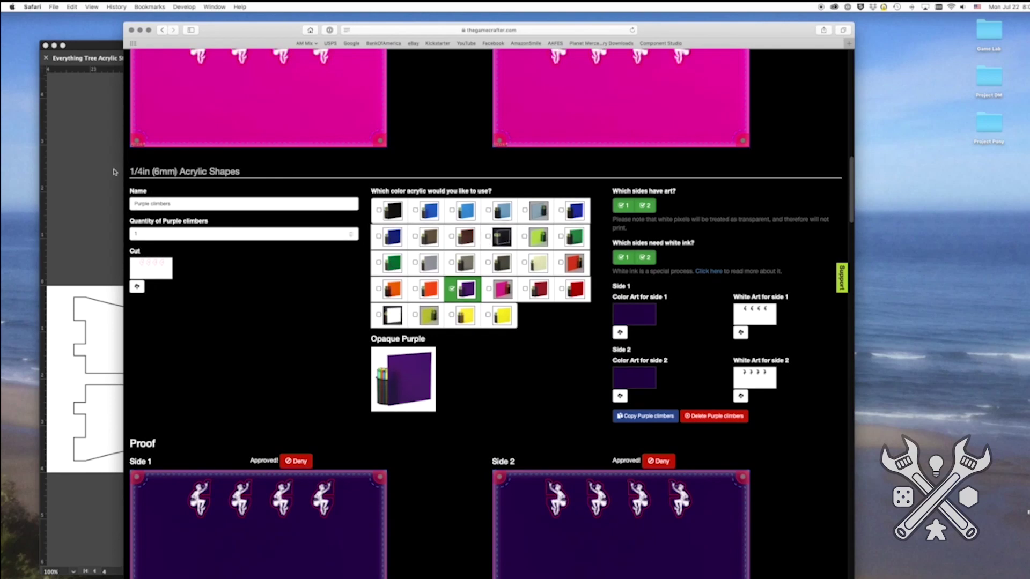